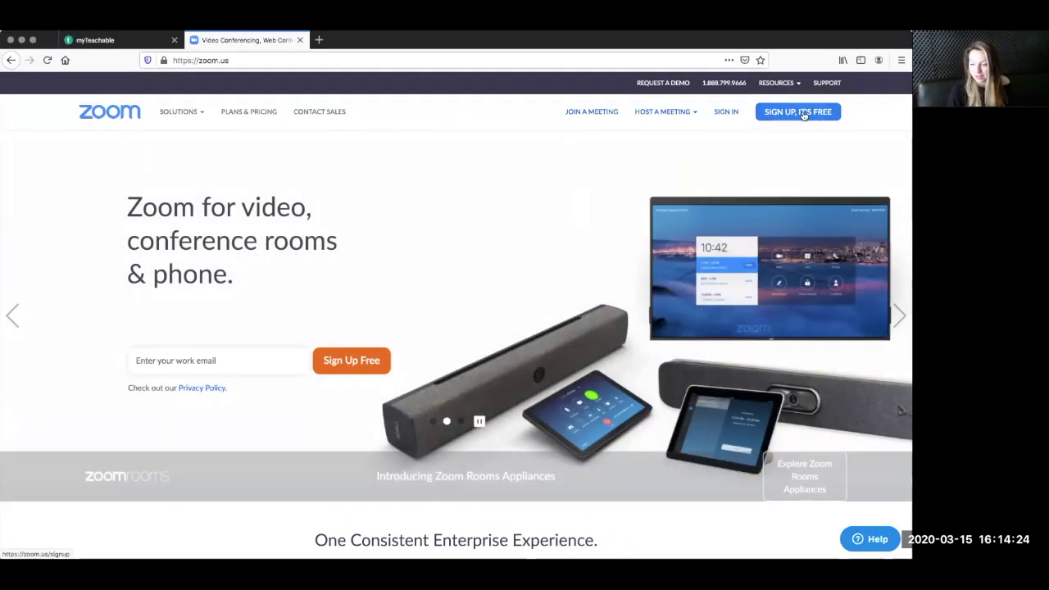
# Step: Open the free Zoom sign-up page
pyautogui.click(803, 114)
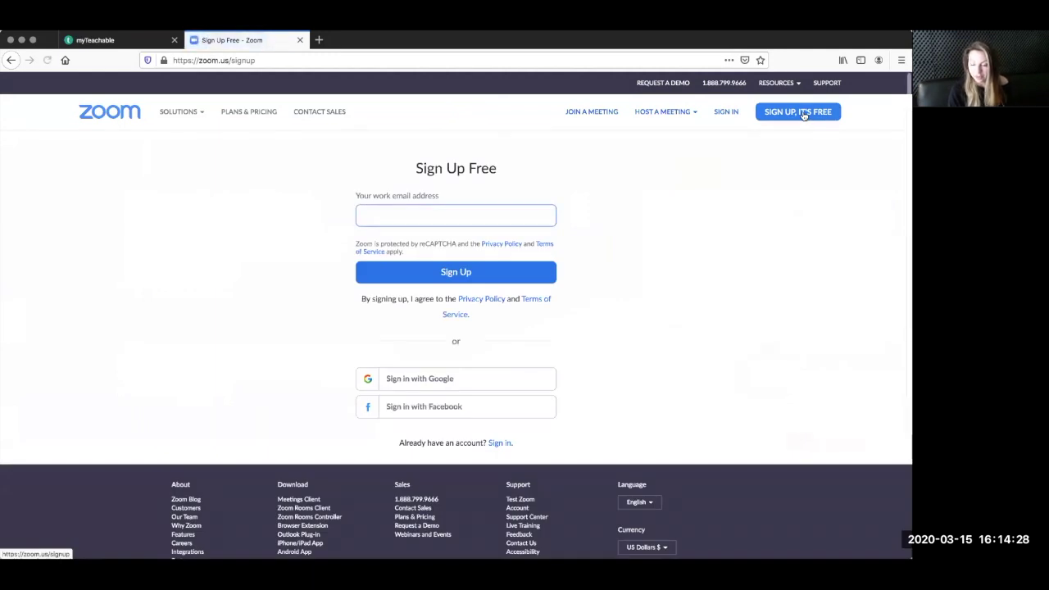
pyautogui.click(804, 113)
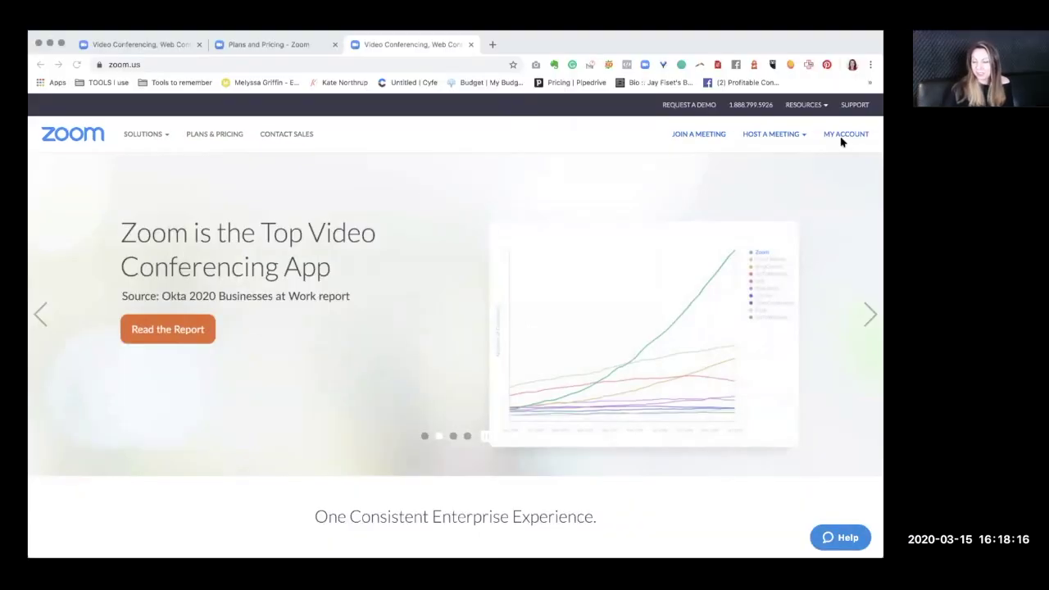
# Step: Open the signed-in account and go to the Account Settings under Account Management
pyautogui.click(844, 137)
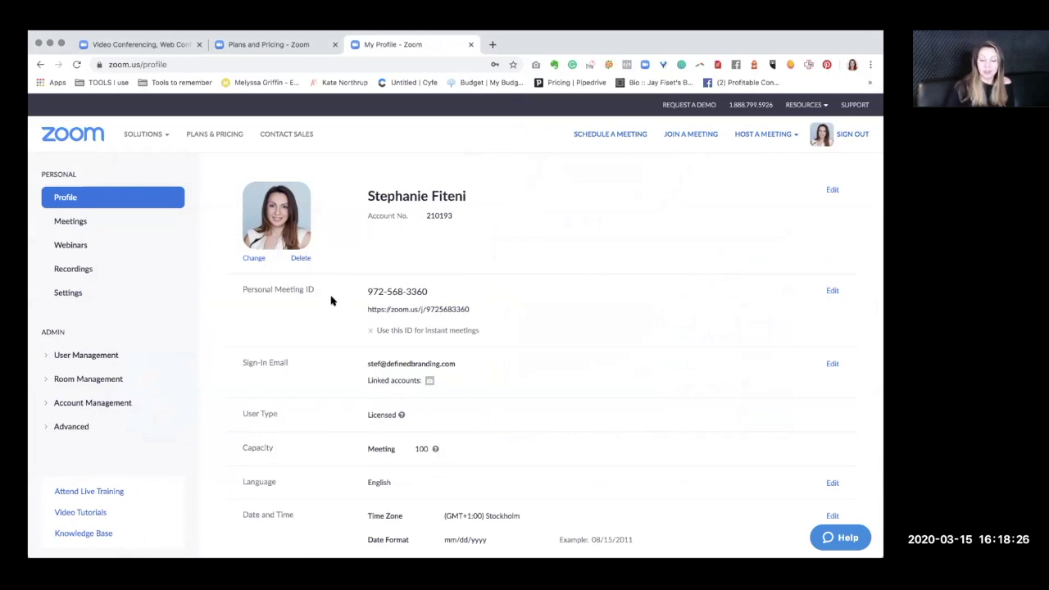
pyautogui.scroll(-3, 109, 332)
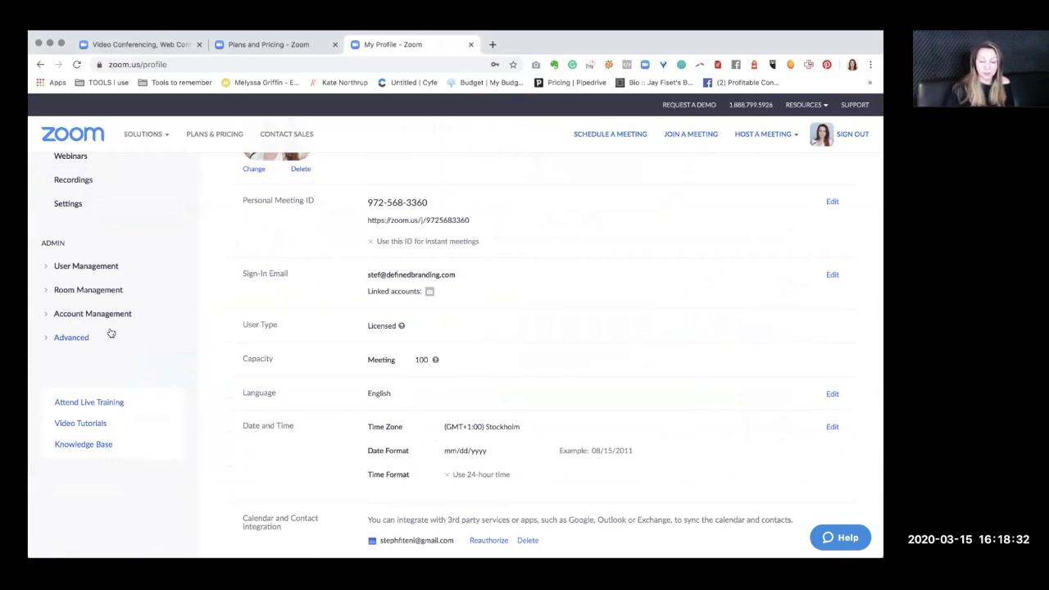
pyautogui.click(109, 315)
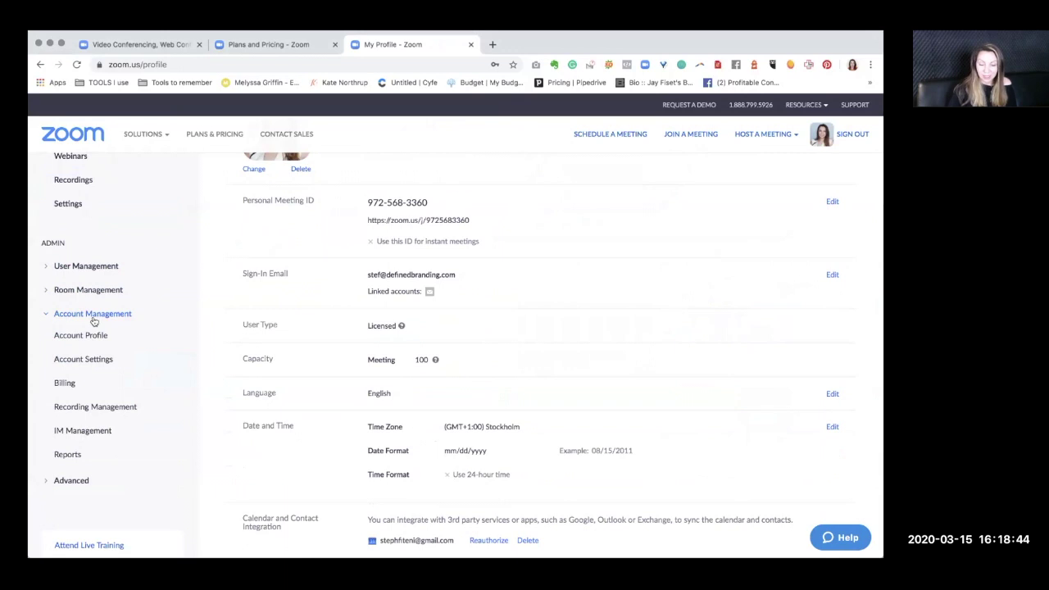
pyautogui.click(111, 363)
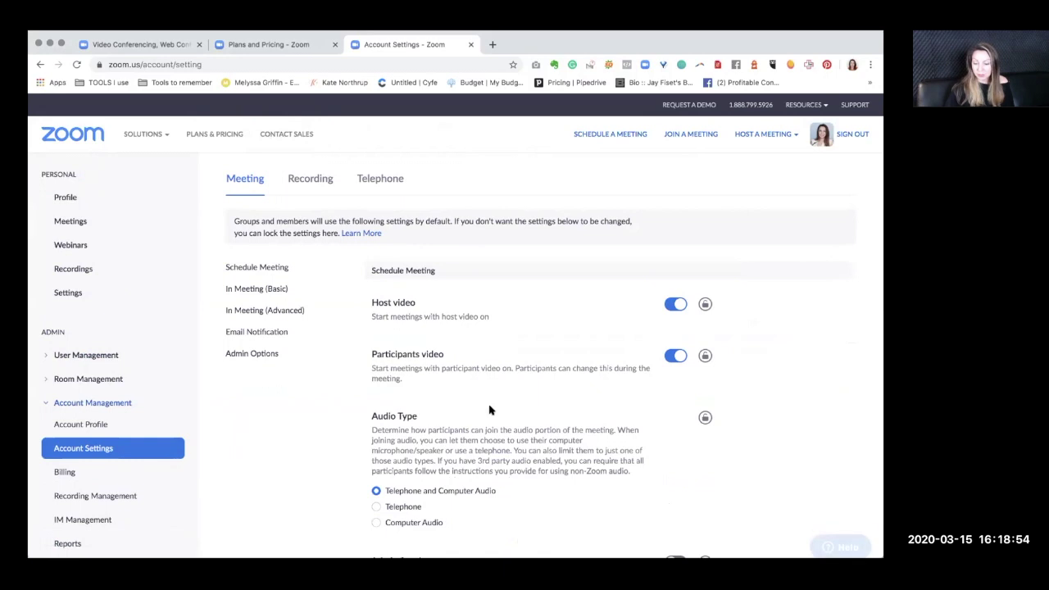
# Step: Try to turn off the Annotation option in the basic in-meeting settings, cancelling at the confirmation
pyautogui.scroll(-6, 490, 410)
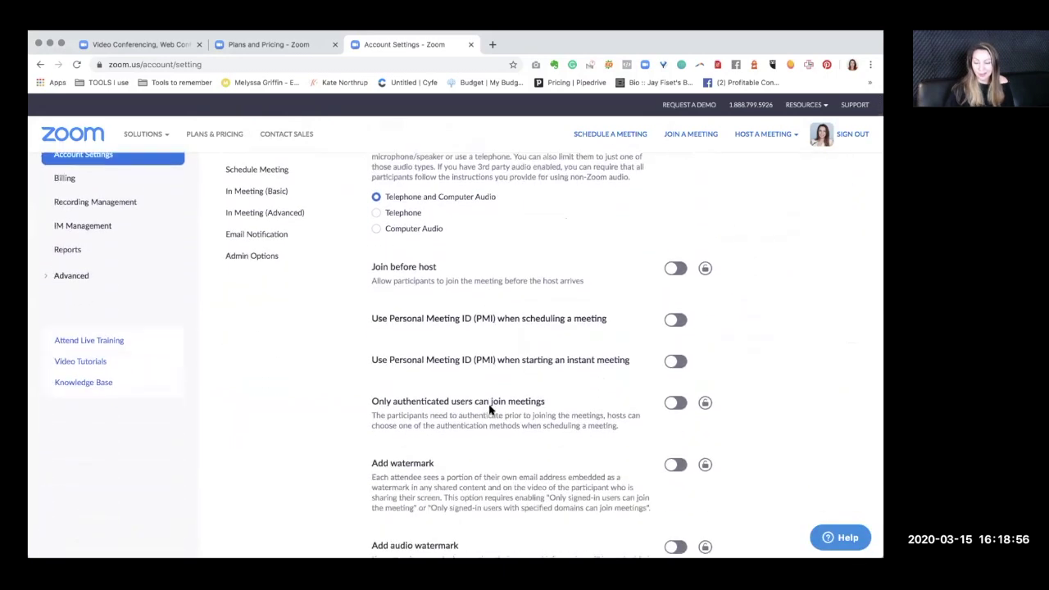
pyautogui.scroll(-13, 490, 410)
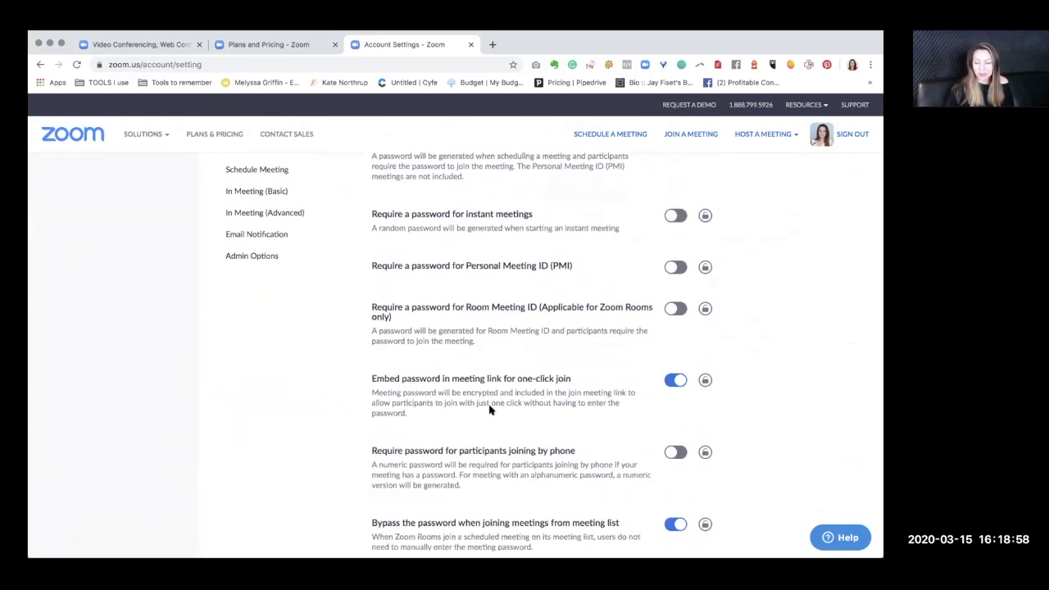
pyautogui.scroll(-8, 490, 410)
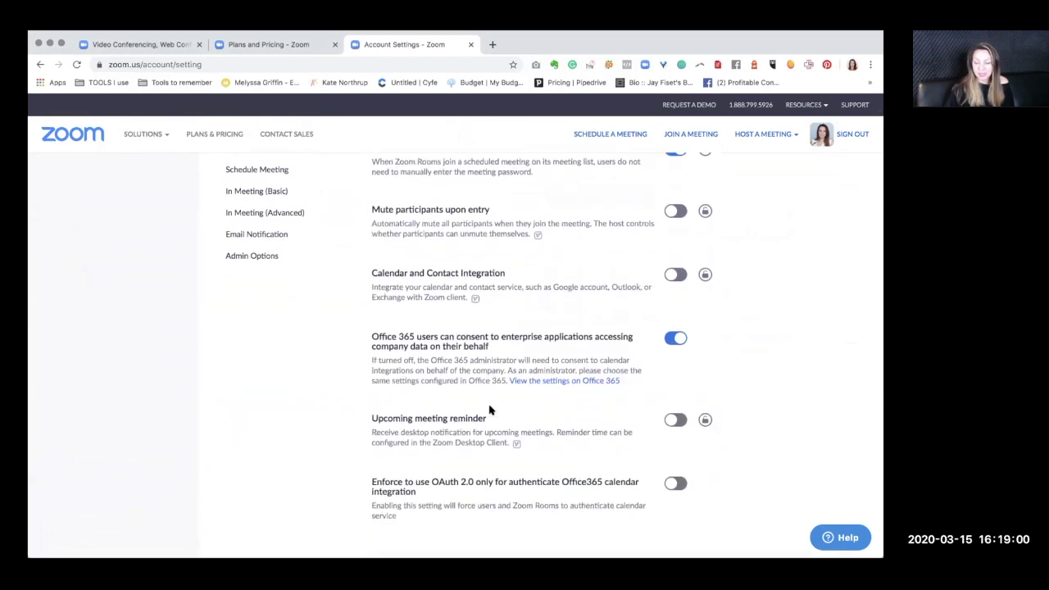
pyautogui.scroll(-7, 490, 410)
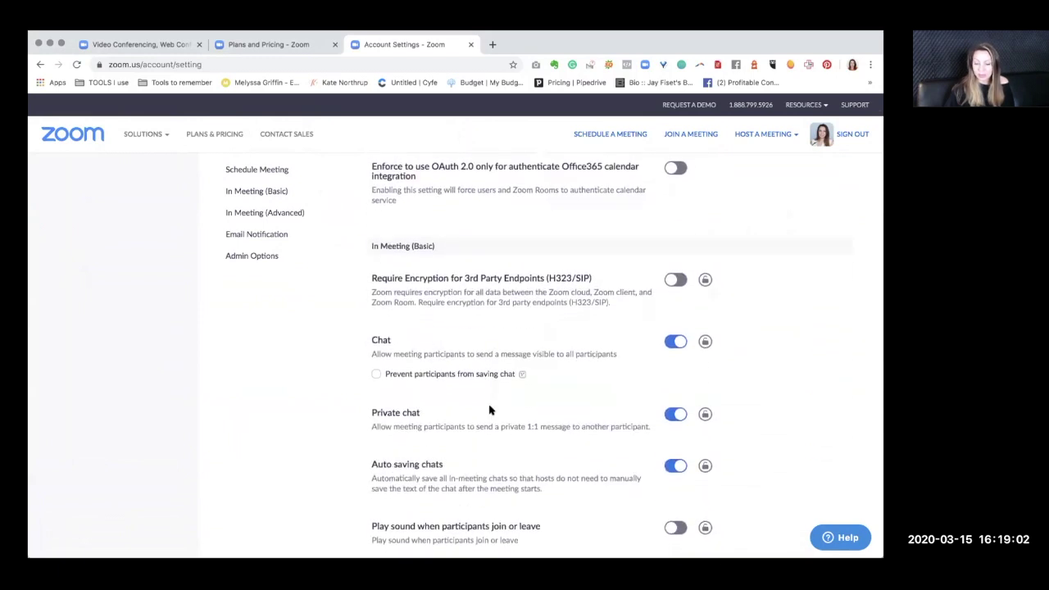
pyautogui.scroll(-12, 489, 410)
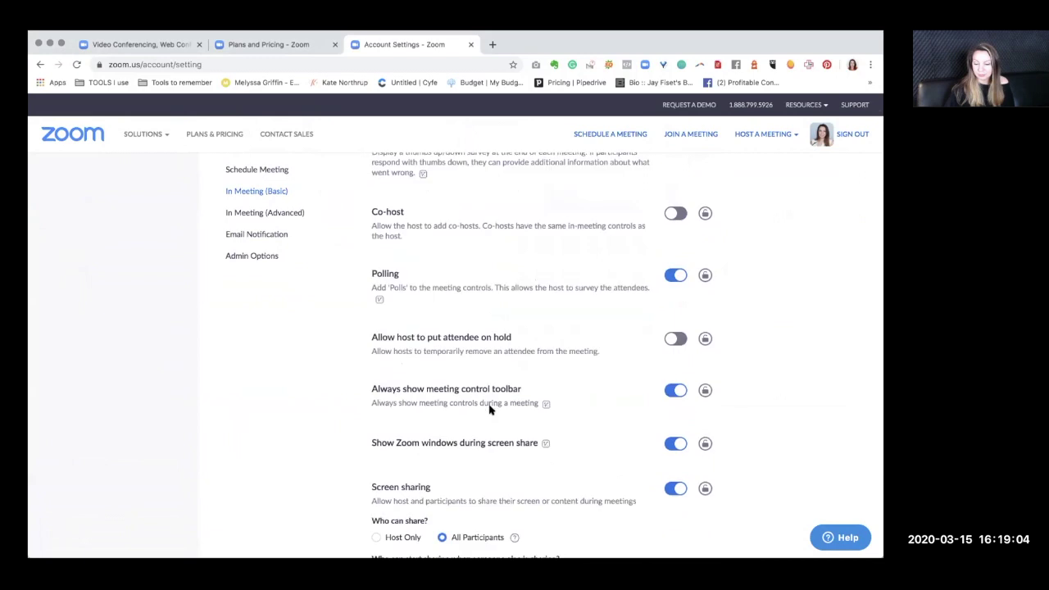
pyautogui.scroll(-10, 489, 410)
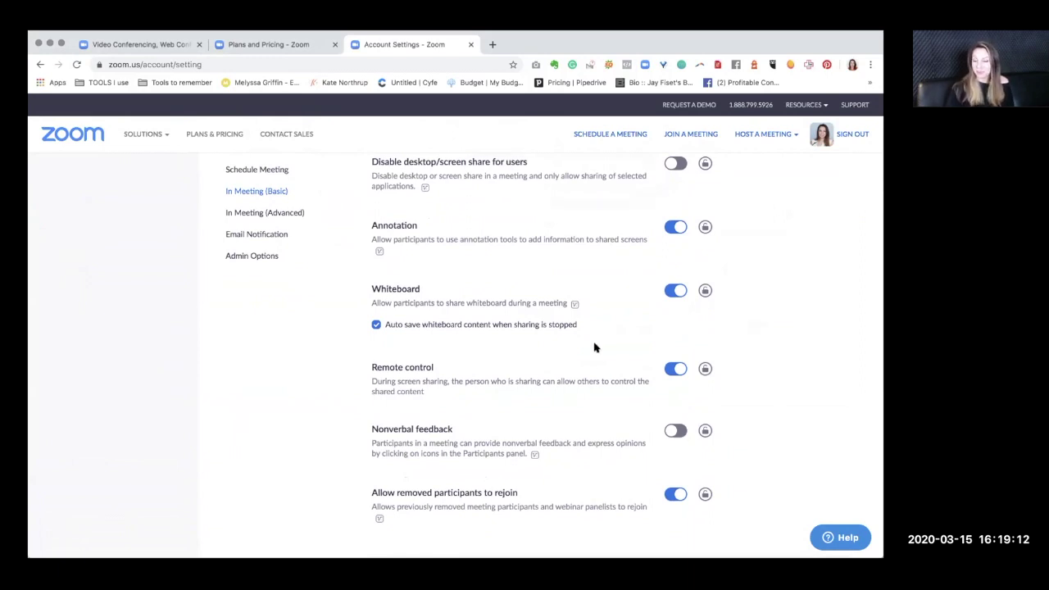
pyautogui.click(676, 228)
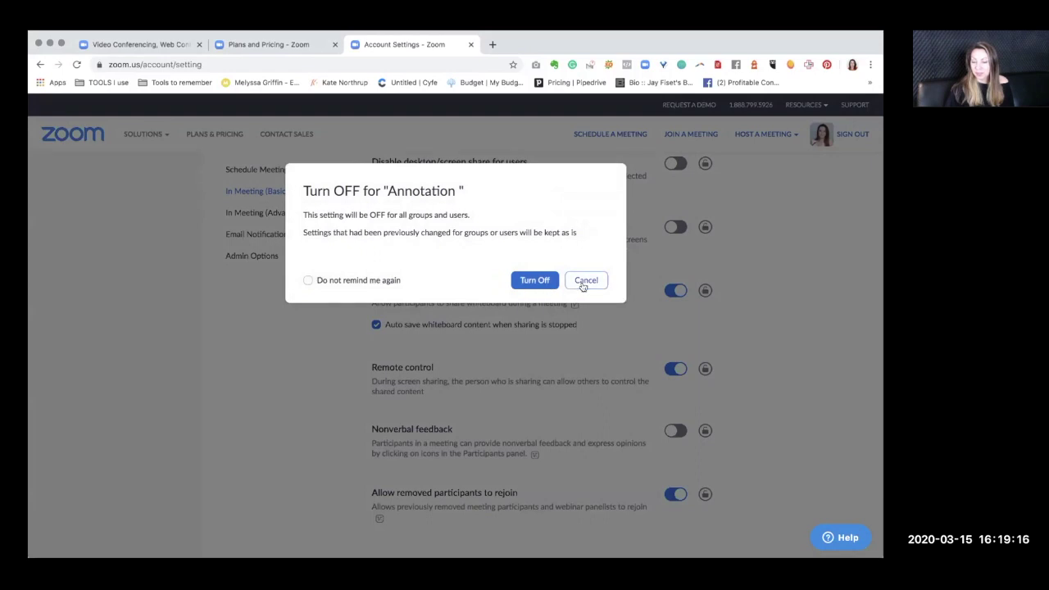
pyautogui.click(585, 281)
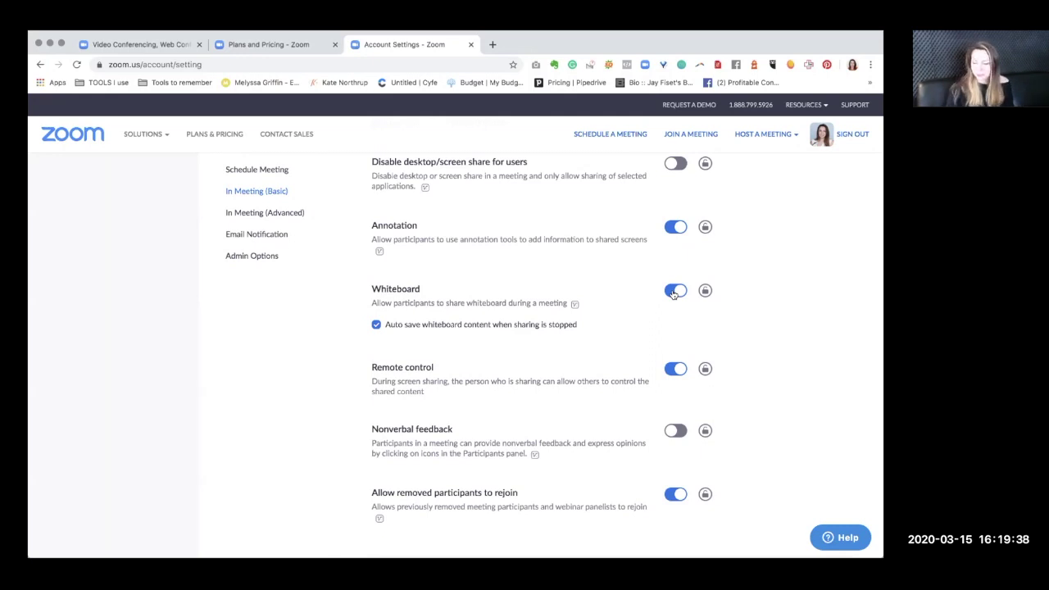
# Step: Review the remote control, advanced in-meeting and screen sharing options in the meeting settings
pyautogui.scroll(-5, 607, 322)
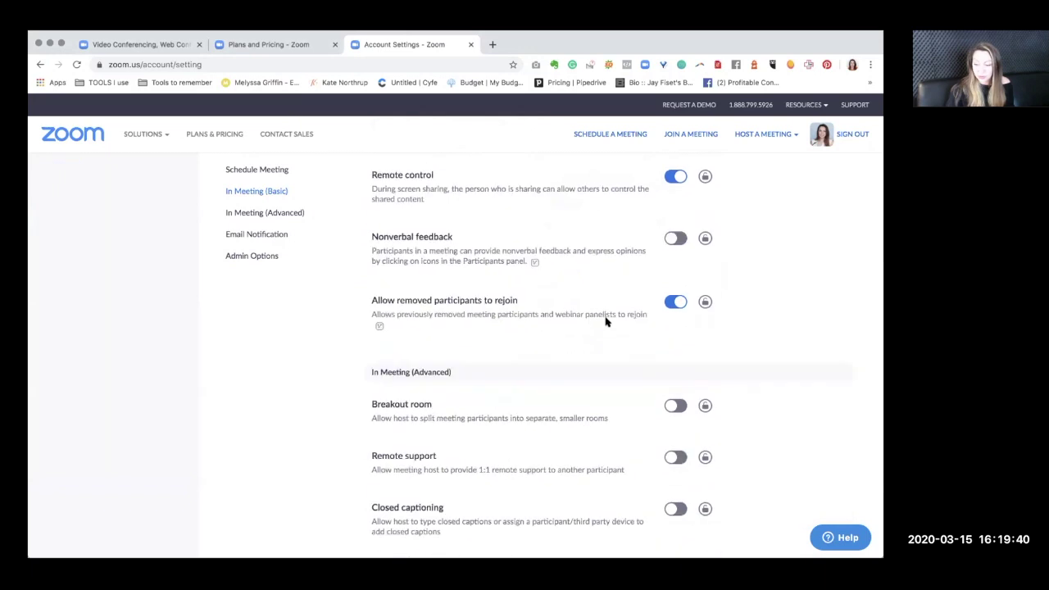
pyautogui.scroll(-4, 606, 321)
pyautogui.scroll(15, 607, 321)
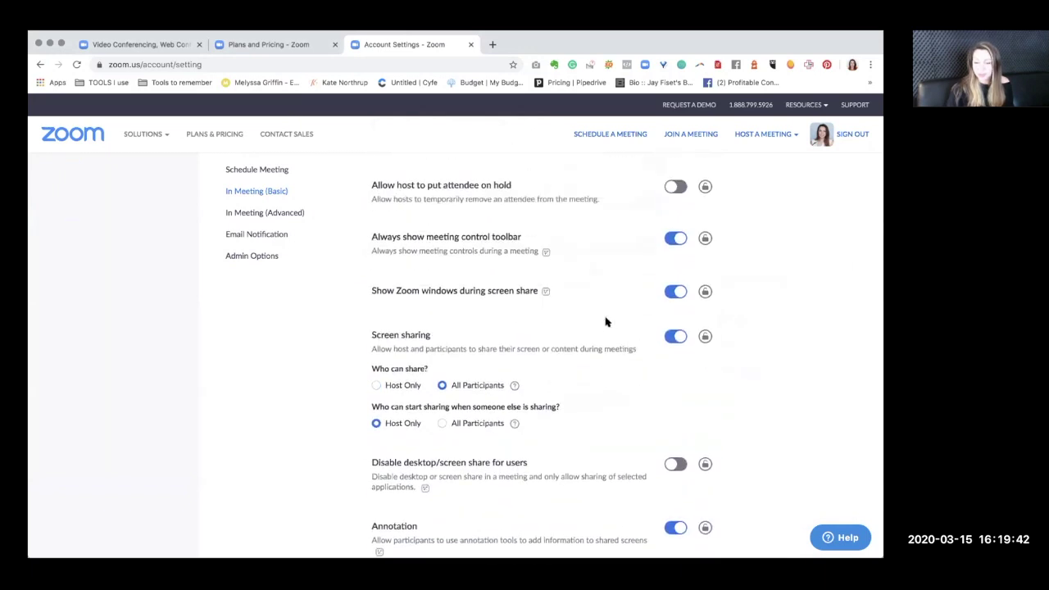
pyautogui.scroll(20, 607, 321)
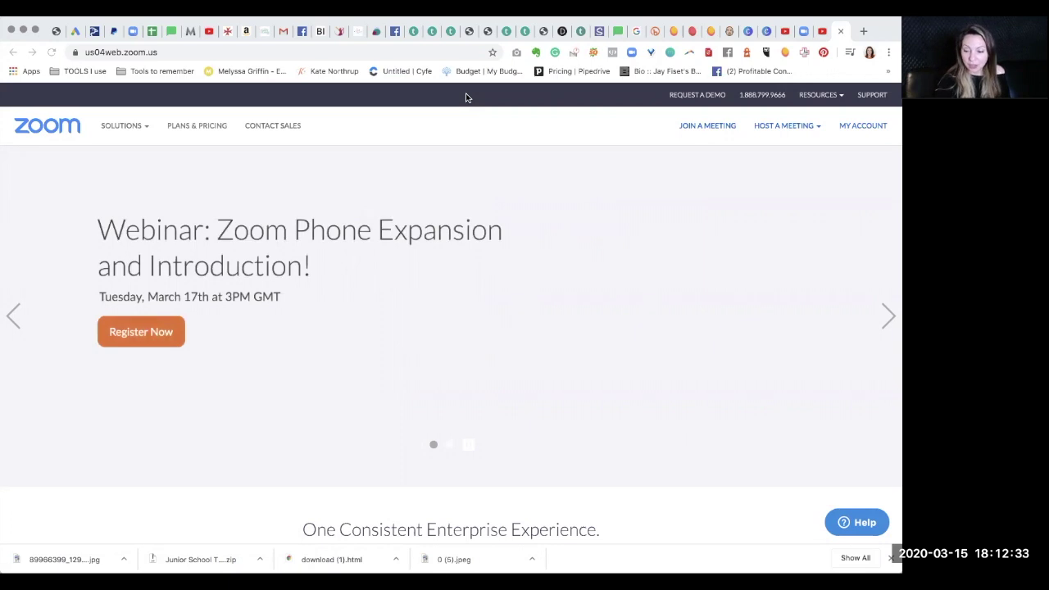
# Step: Open the free account's profile and look through its Meetings, Webinars and Account Management sections
pyautogui.click(871, 129)
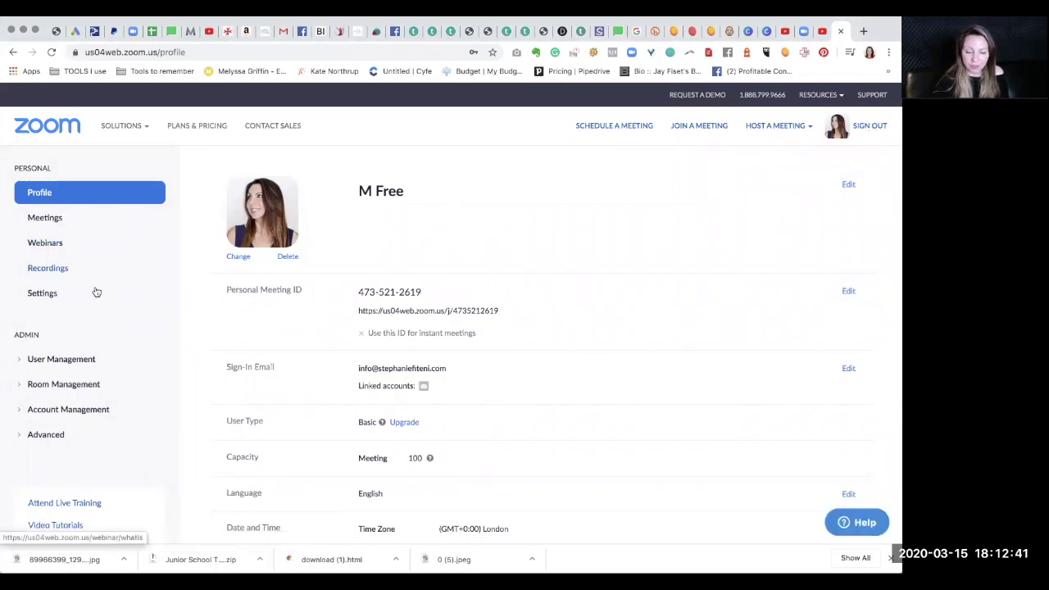
pyautogui.click(69, 221)
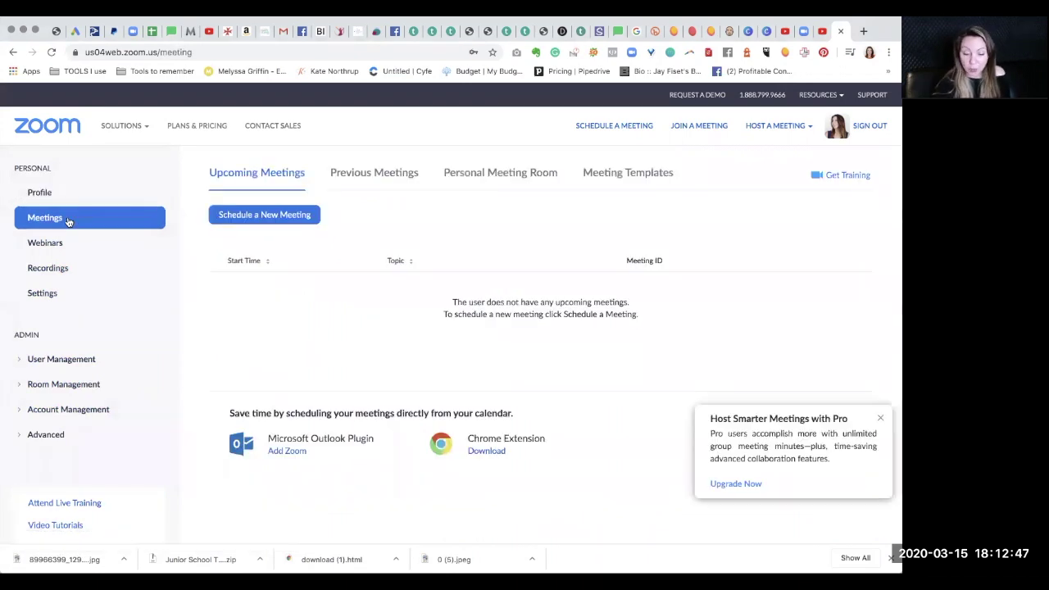
pyautogui.click(52, 253)
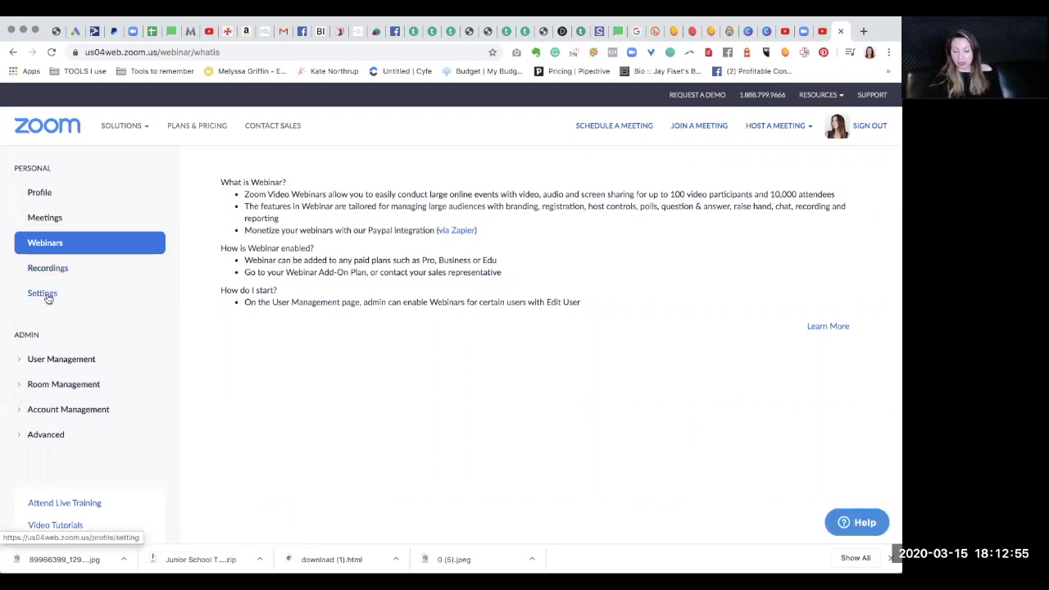
pyautogui.click(14, 412)
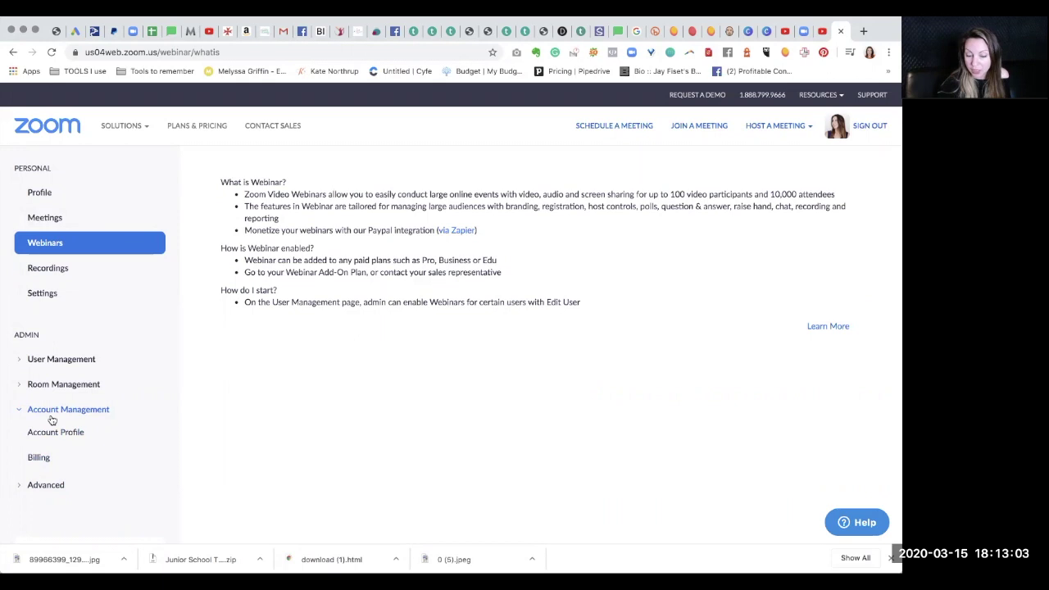
pyautogui.click(19, 412)
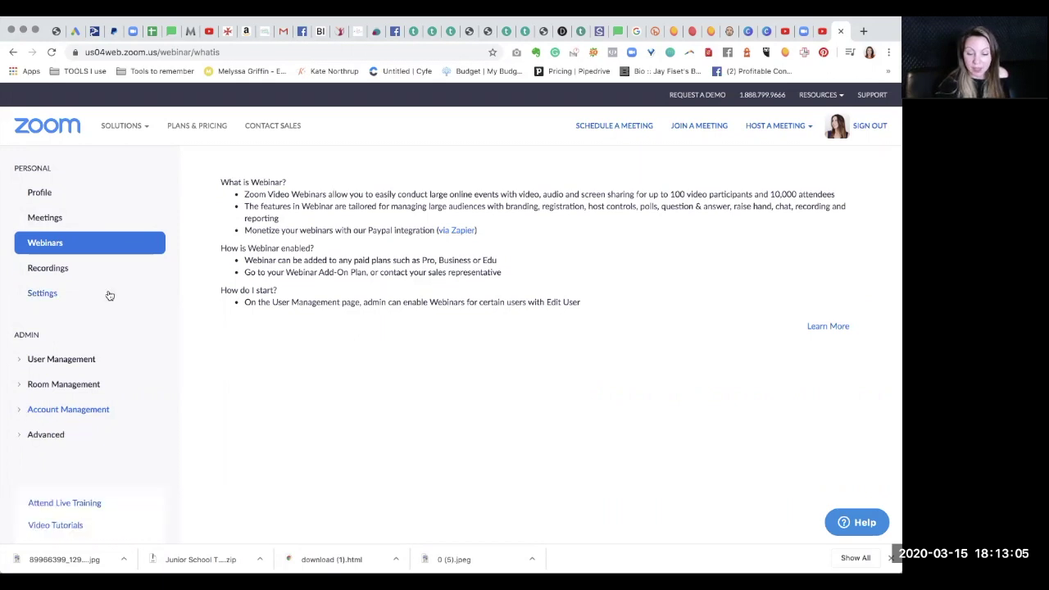
# Step: Start scheduling a new meeting with the topic "Lesson One", leaving the description empty
pyautogui.click(78, 232)
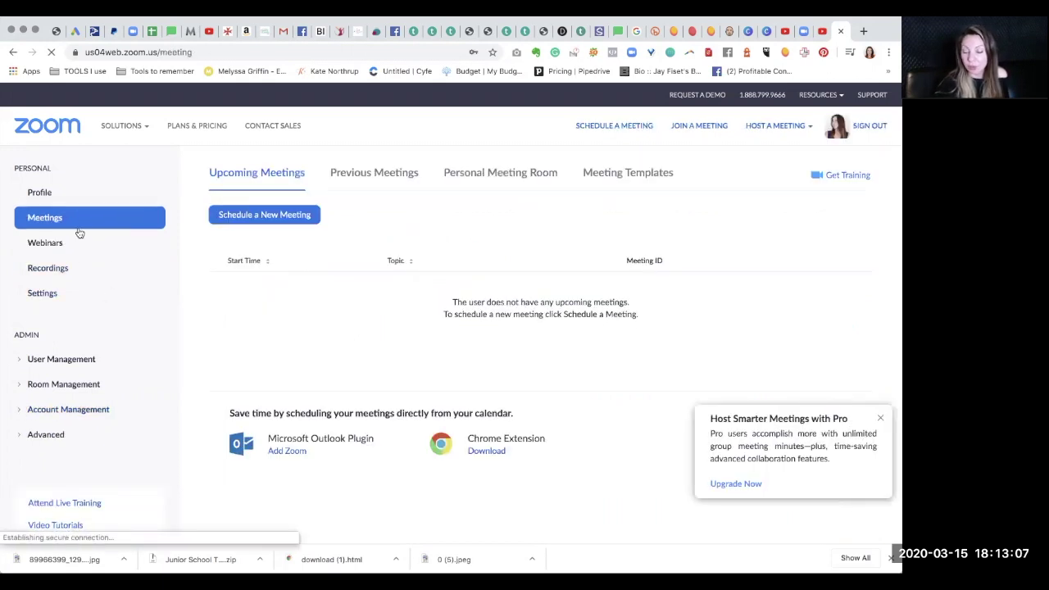
pyautogui.click(264, 215)
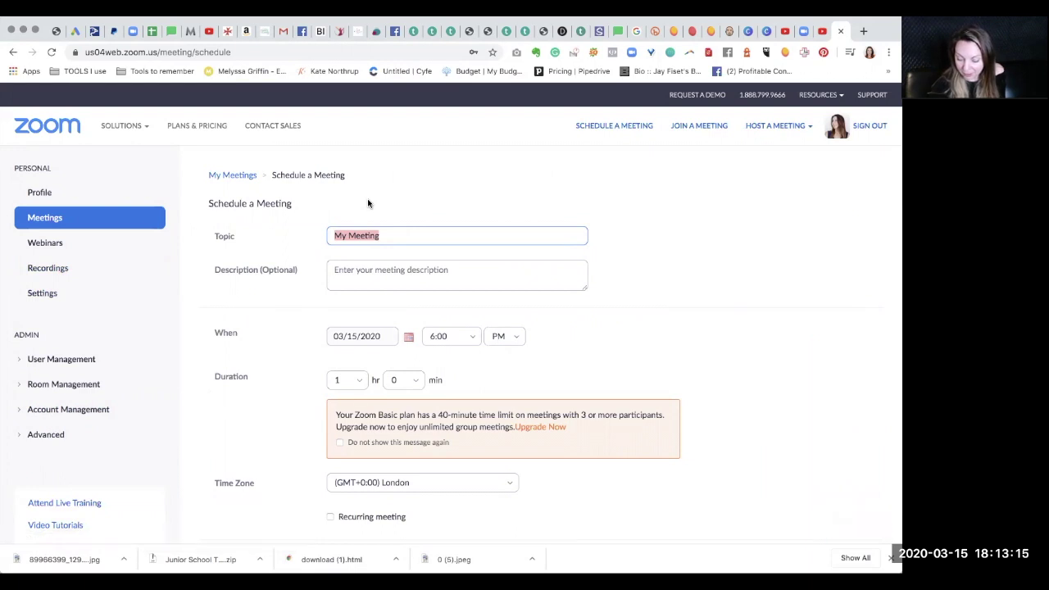
pyautogui.write('Lesson ')
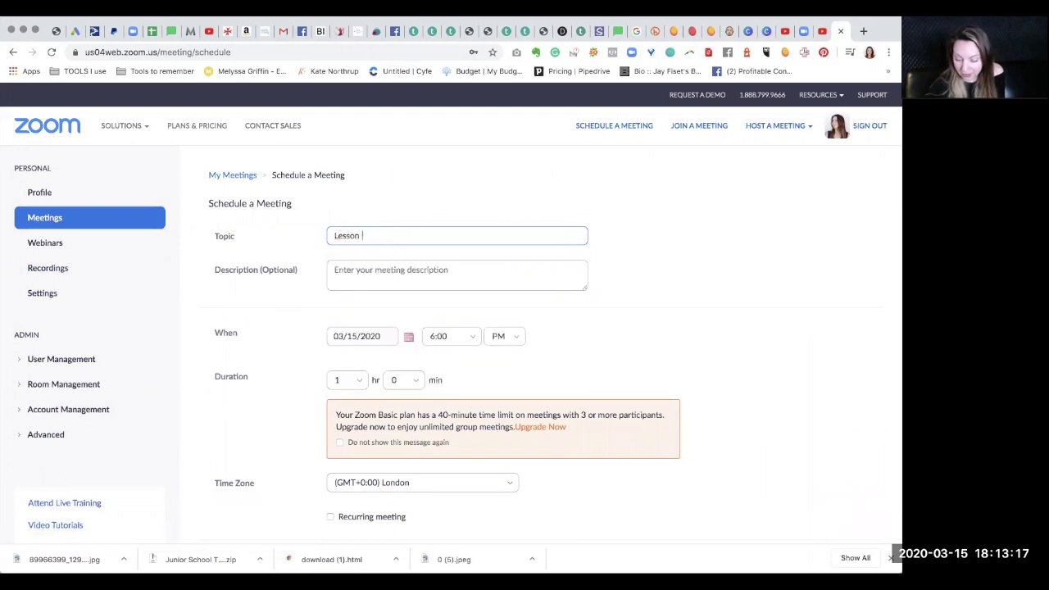
pyautogui.write('One')
pyautogui.click(371, 272)
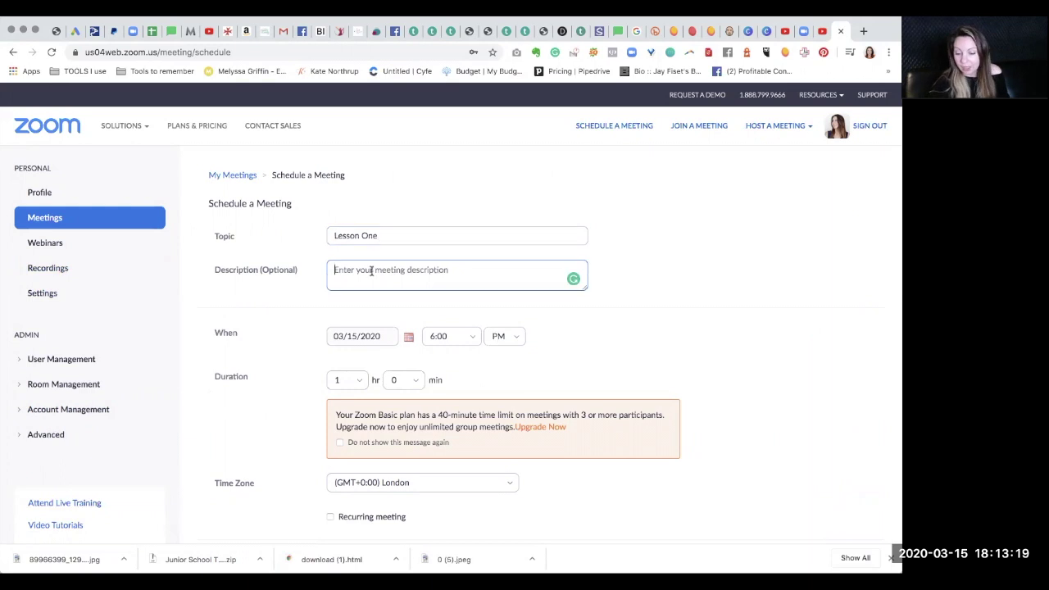
# Step: Schedule the meeting for 03/17/2020 at 12:30 PM with a duration of 2 hours
pyautogui.scroll(-1, 372, 273)
pyautogui.scroll(-1, 371, 274)
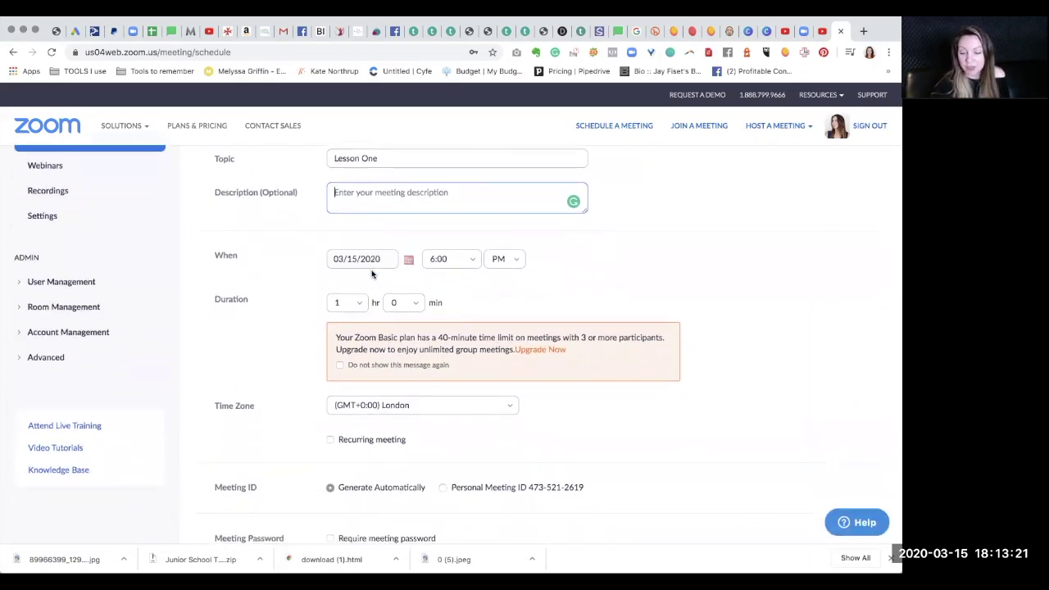
pyautogui.click(410, 262)
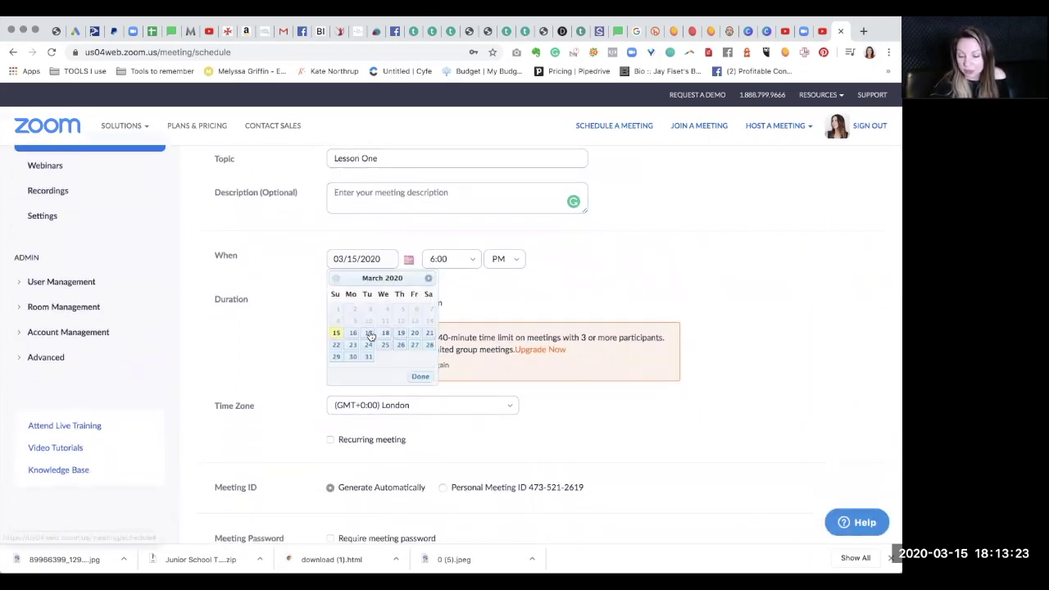
pyautogui.click(369, 333)
pyautogui.click(464, 260)
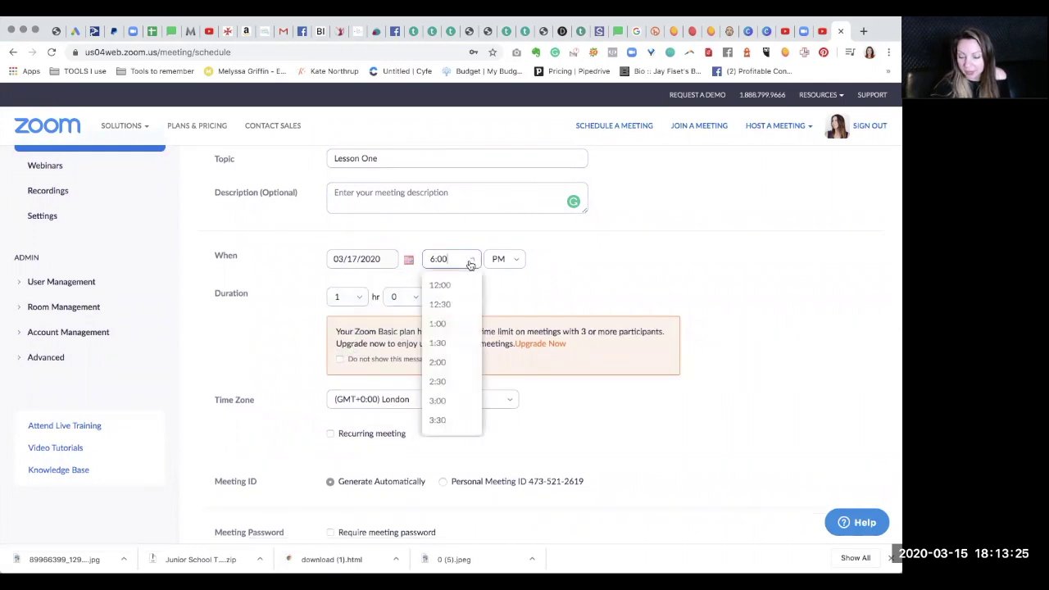
pyautogui.click(443, 306)
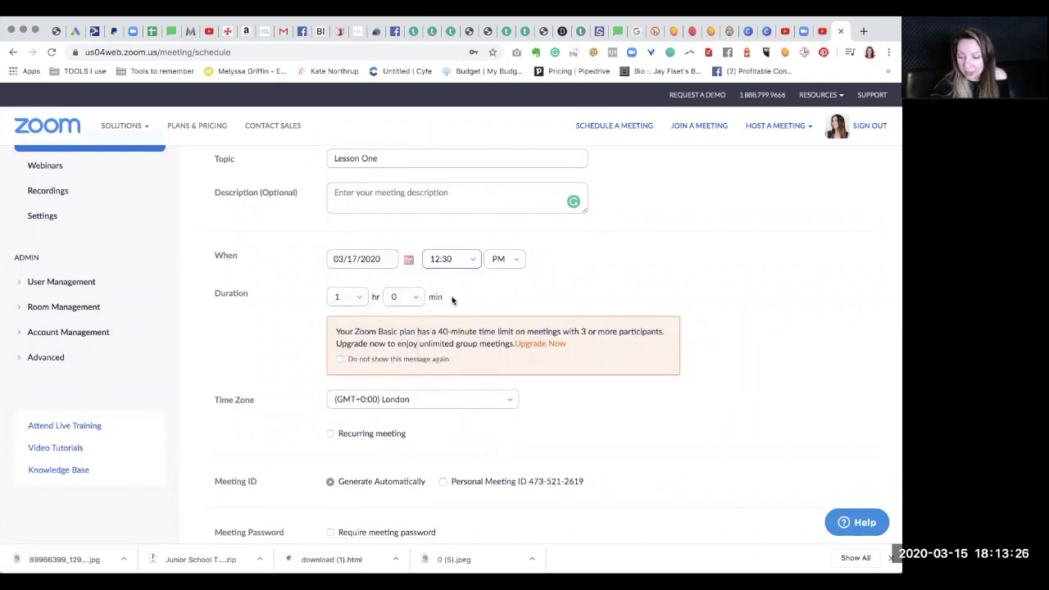
pyautogui.click(356, 302)
pyautogui.click(342, 363)
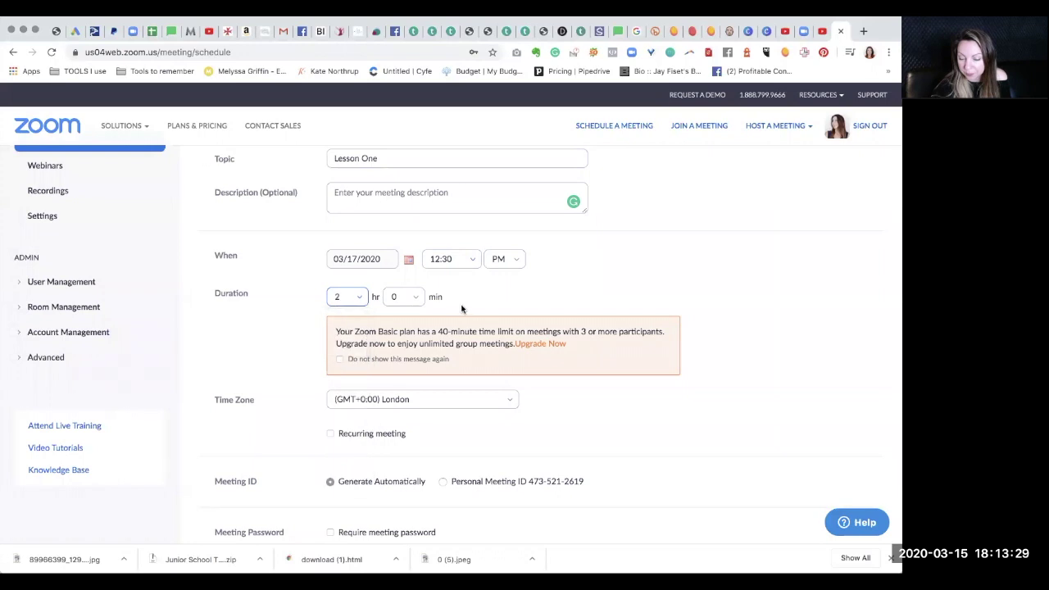
# Step: Turn on video for both the participants and the host of the meeting
pyautogui.scroll(-3, 462, 304)
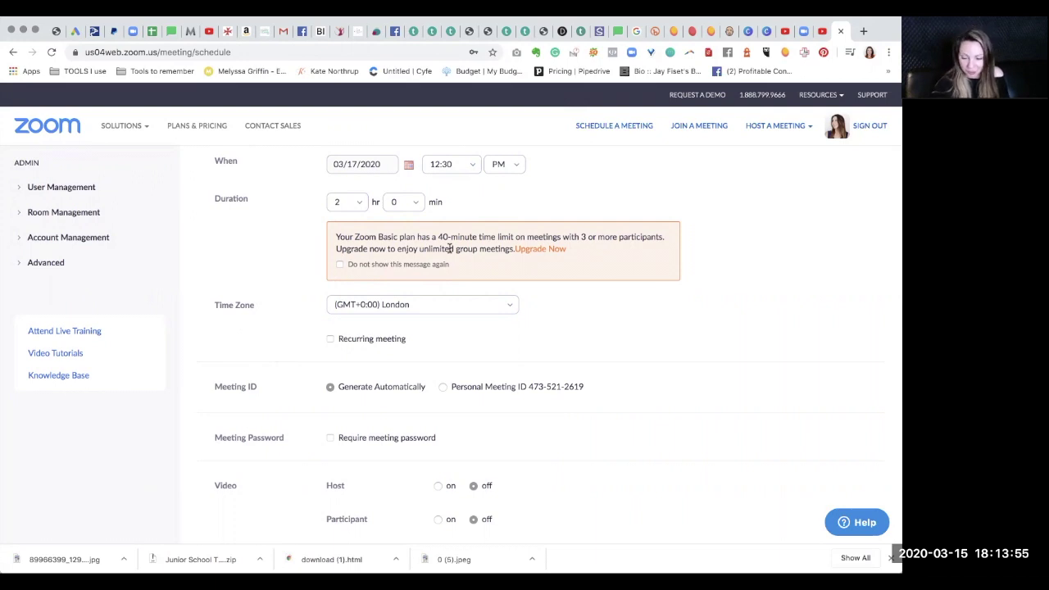
pyautogui.scroll(-3, 449, 248)
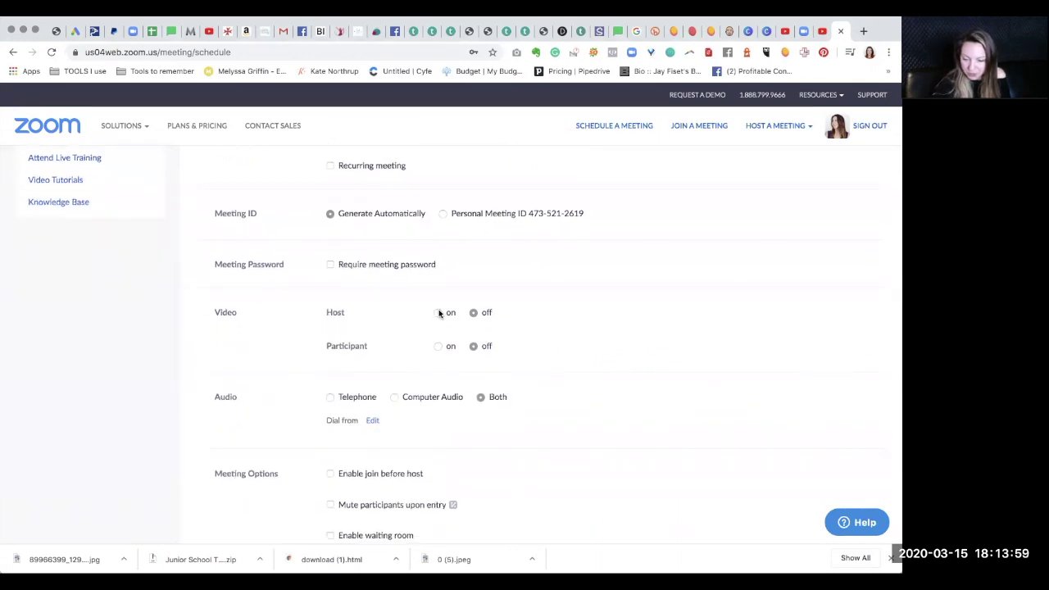
pyautogui.click(437, 346)
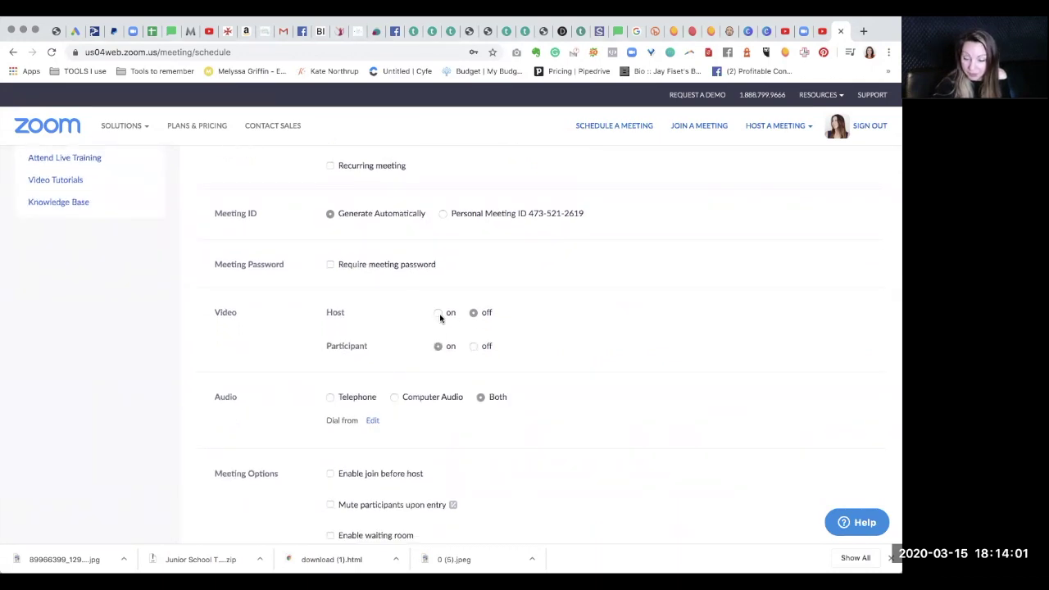
pyautogui.click(439, 313)
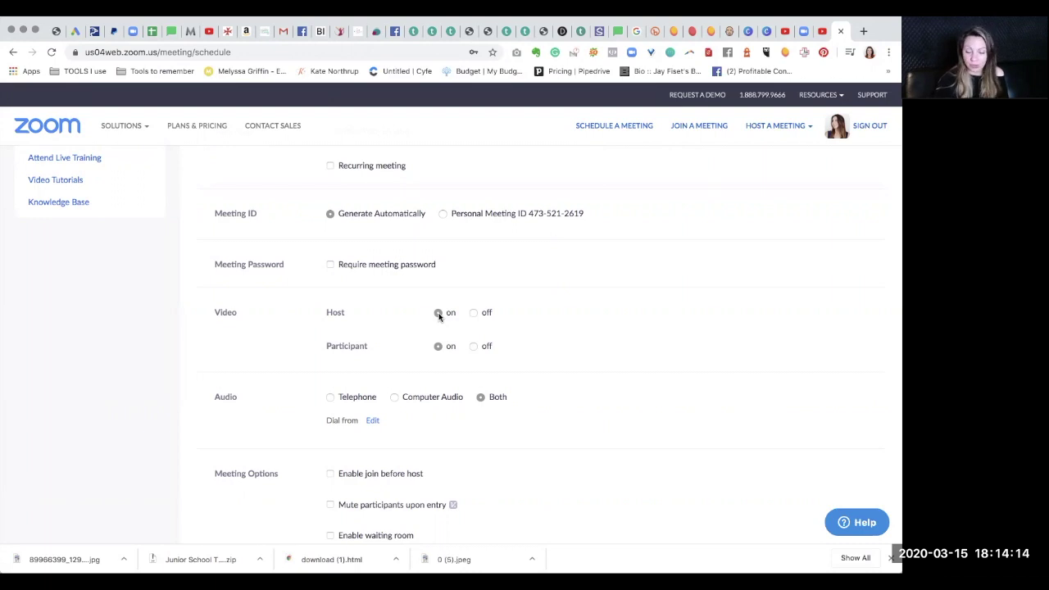
# Step: Save the Lesson One meeting with audio set to Both and none of the additional meeting options enabled
pyautogui.scroll(-5, 439, 318)
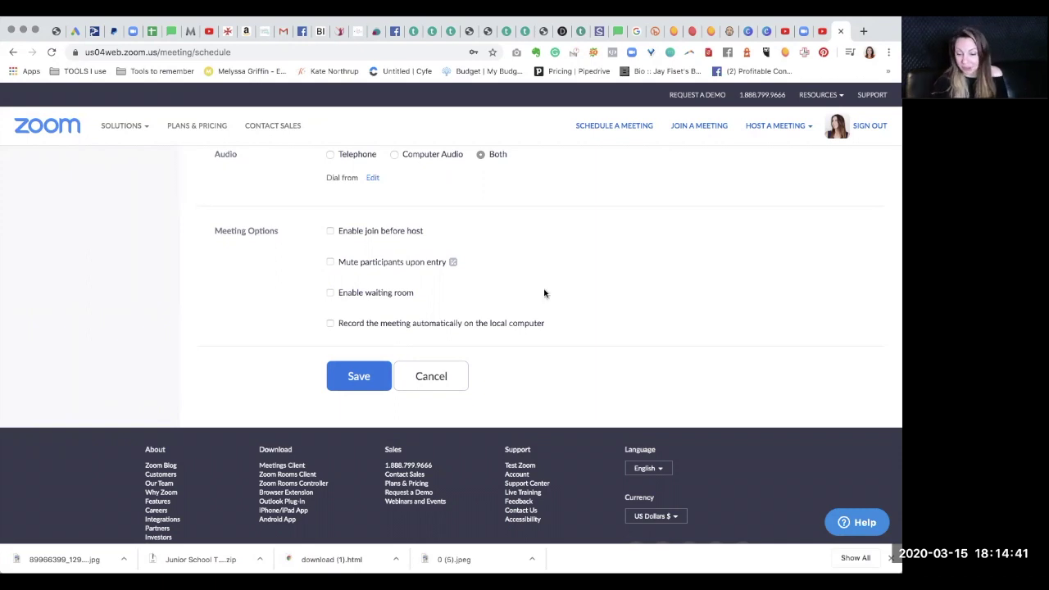
pyautogui.click(359, 377)
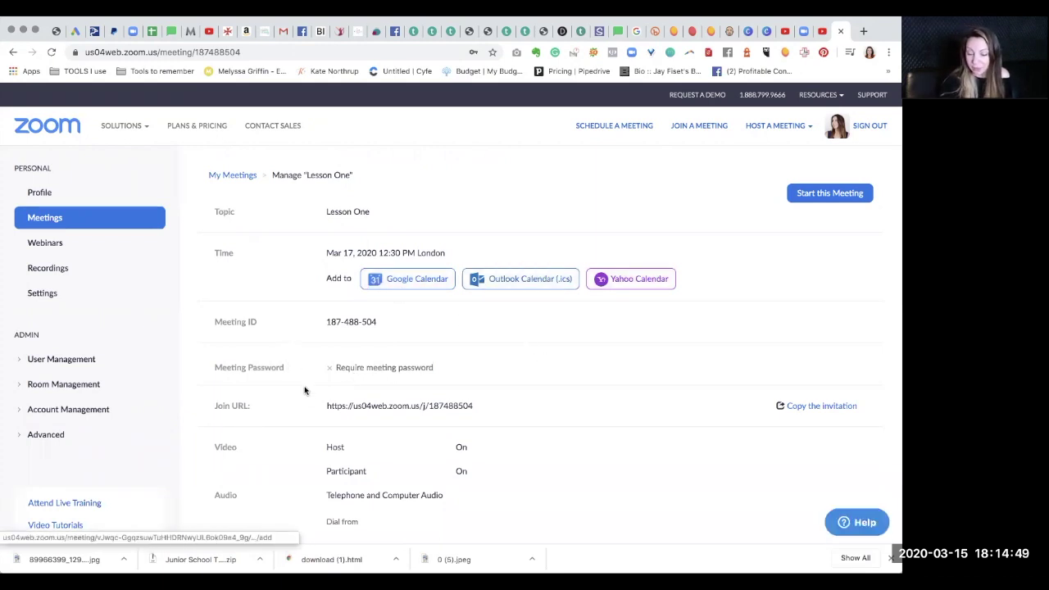
# Step: Highlight the Join URL line in the saved meeting's details and start the Lesson One meeting
pyautogui.moveTo(326, 405); pyautogui.dragTo(469, 405)
pyautogui.click(487, 410)
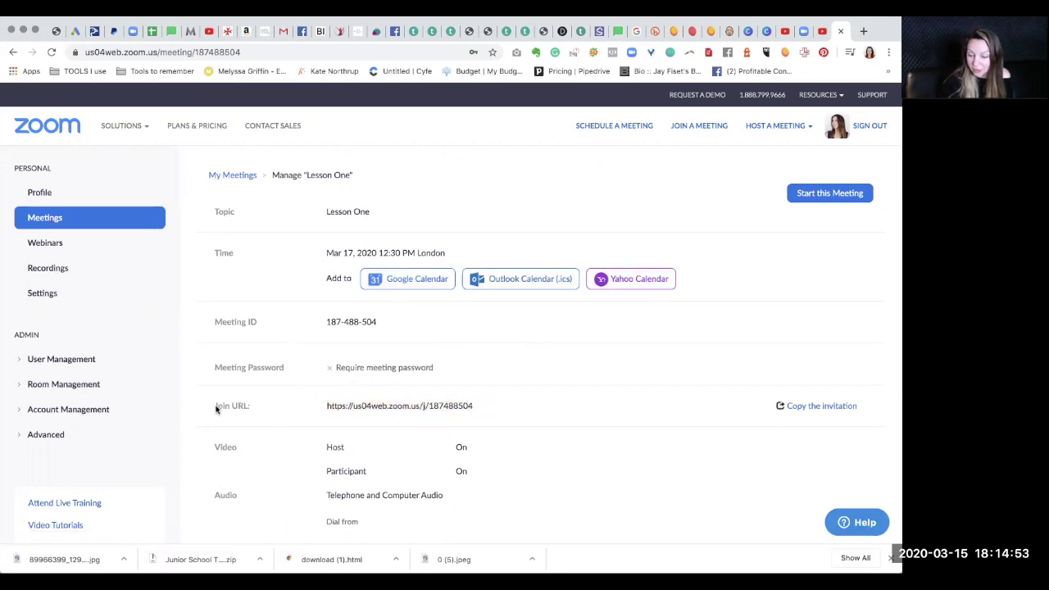
pyautogui.moveTo(217, 410); pyautogui.dragTo(472, 405)
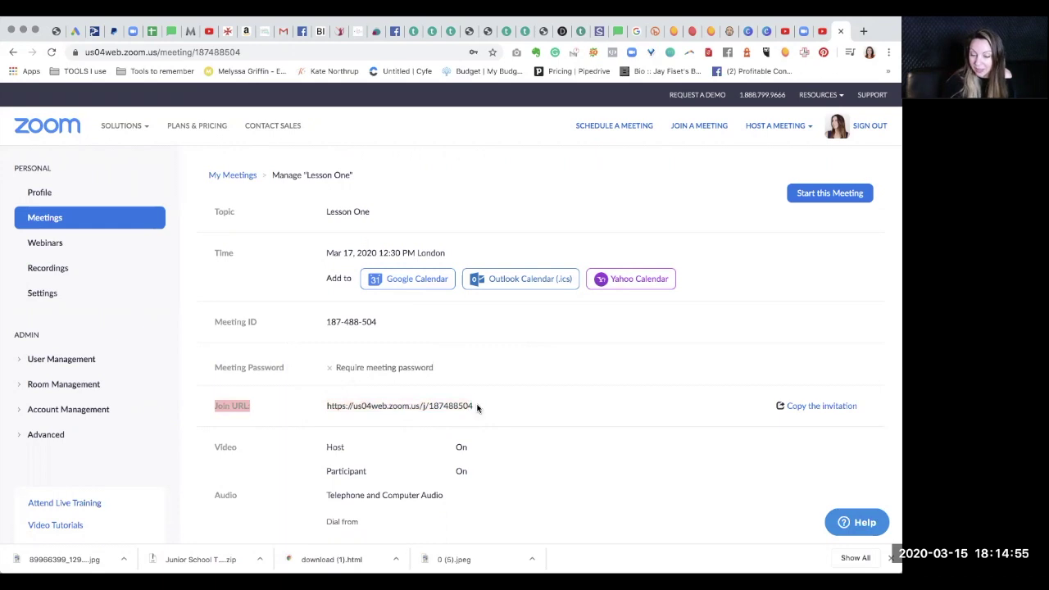
pyautogui.moveTo(477, 408); pyautogui.dragTo(472, 403)
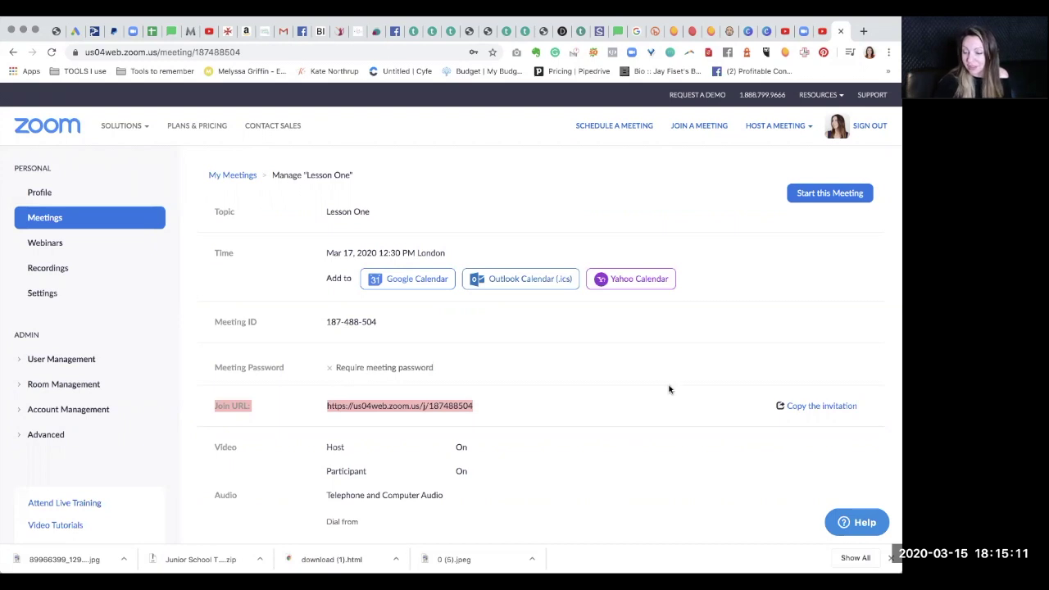
pyautogui.click(852, 200)
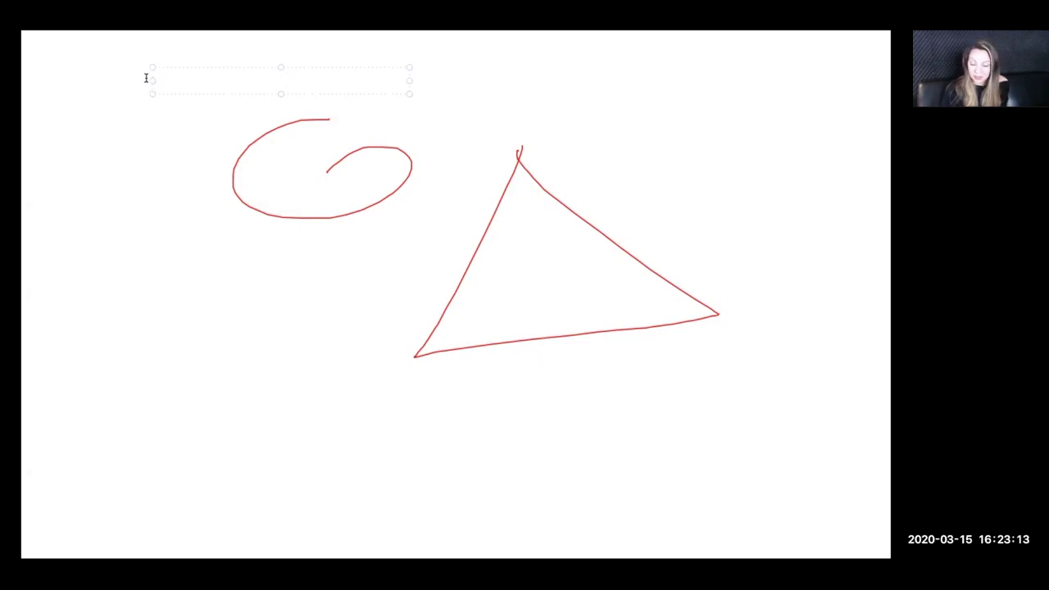
# Step: Enter "type some text" in the whiteboard text box above the hand-drawn spiral
pyautogui.write('type some tet')
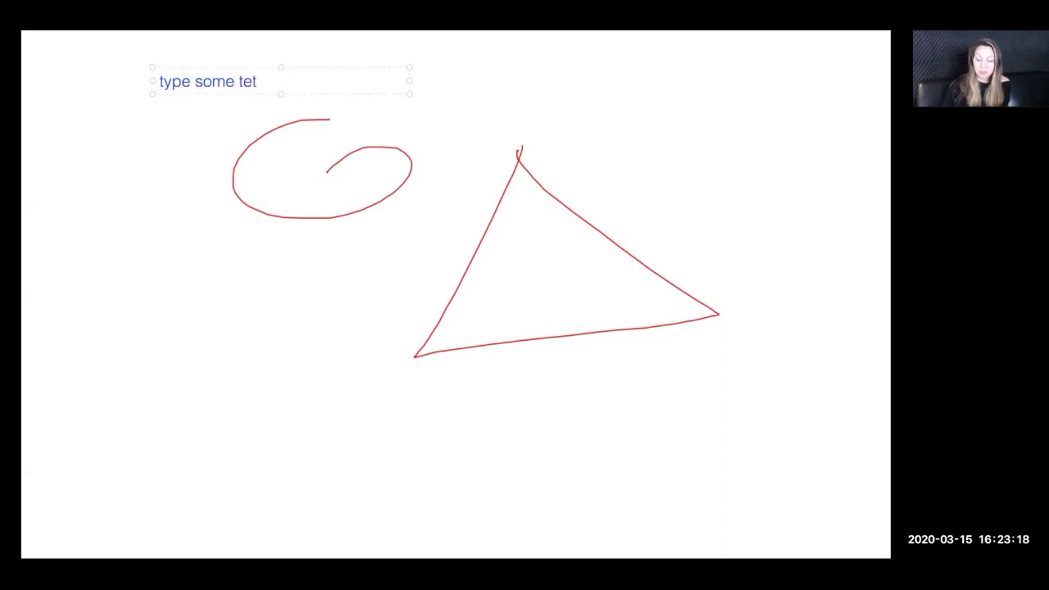
pyautogui.press('BackSpace')
pyautogui.write('xt')
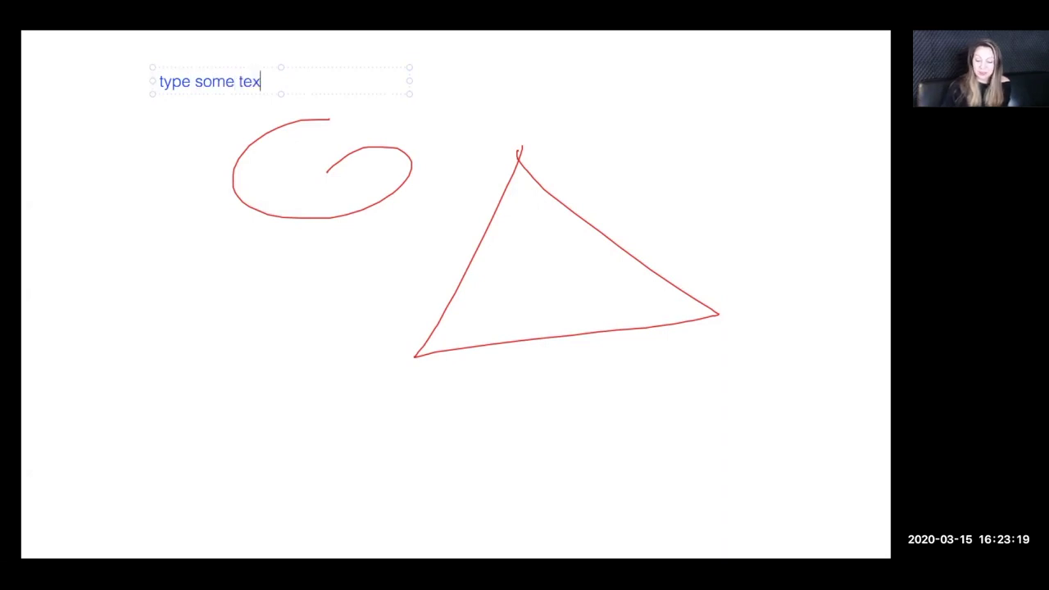